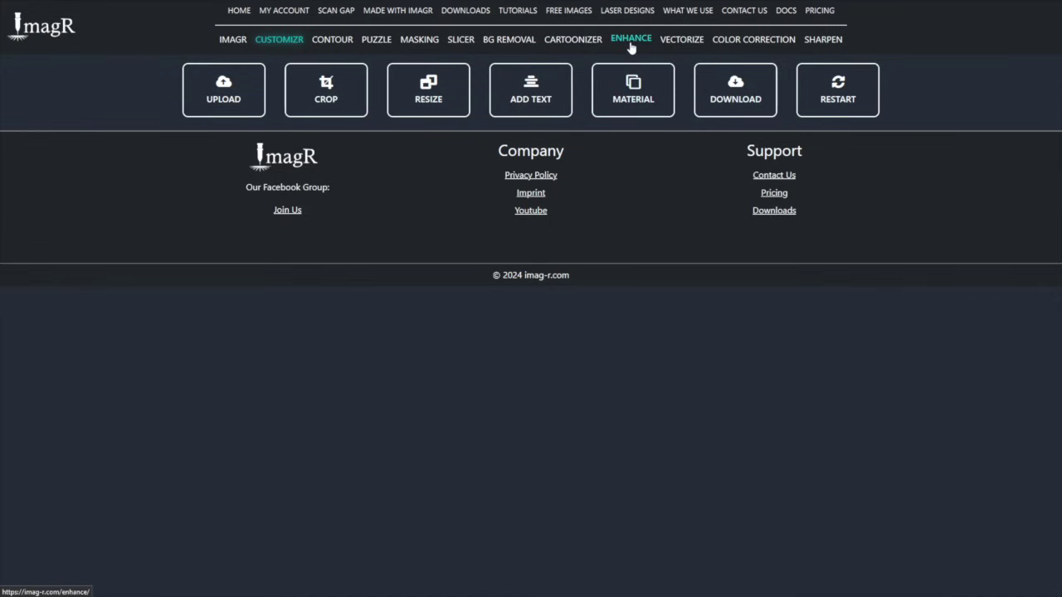
Step: Open the image enhancement tool, upload the woman's portrait and enhance it x3 with the fast method
left_click(630, 43)
scroll(535, 307, "down", 2)
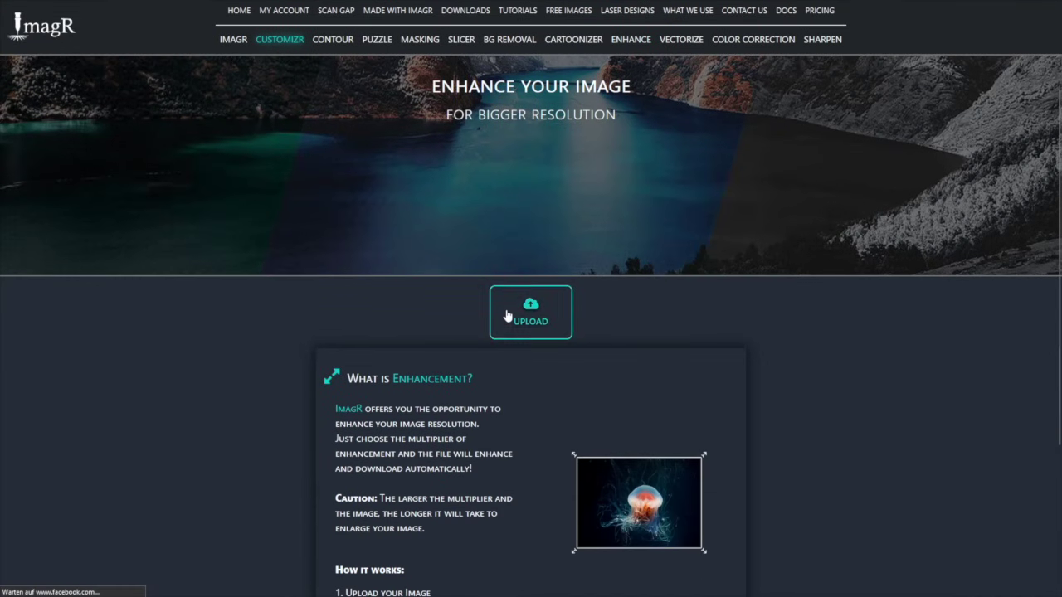
left_click(536, 308)
key("Escape")
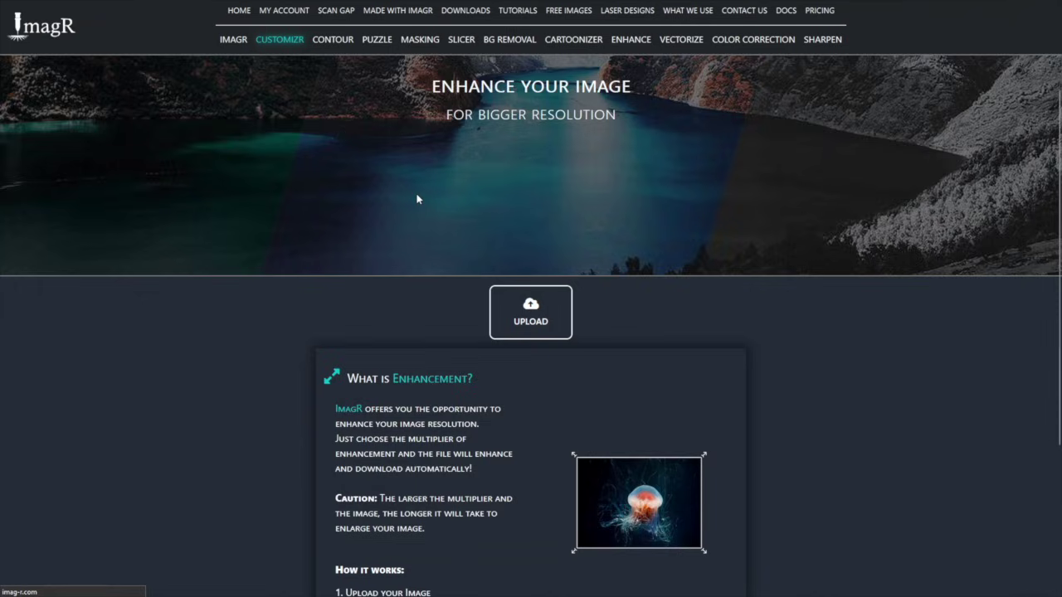
scroll(418, 204, "down", 2)
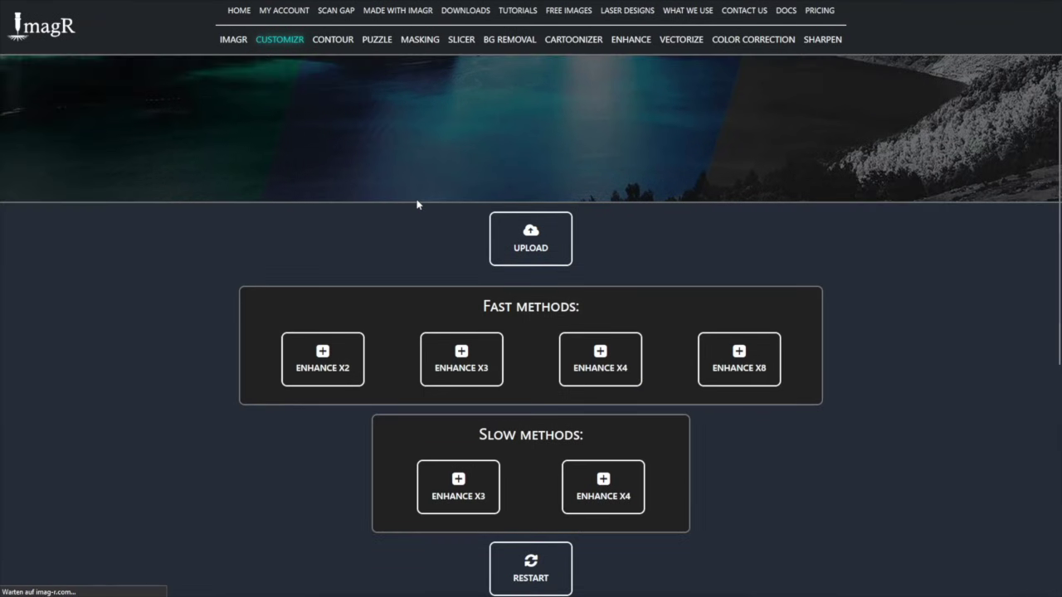
scroll(400, 245, "down", 3)
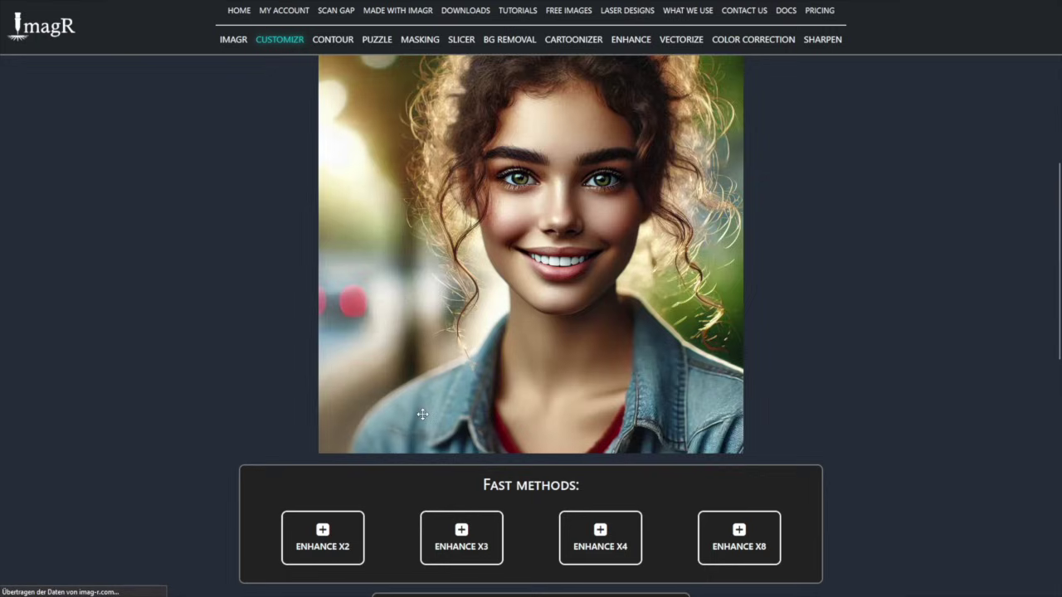
left_click(458, 535)
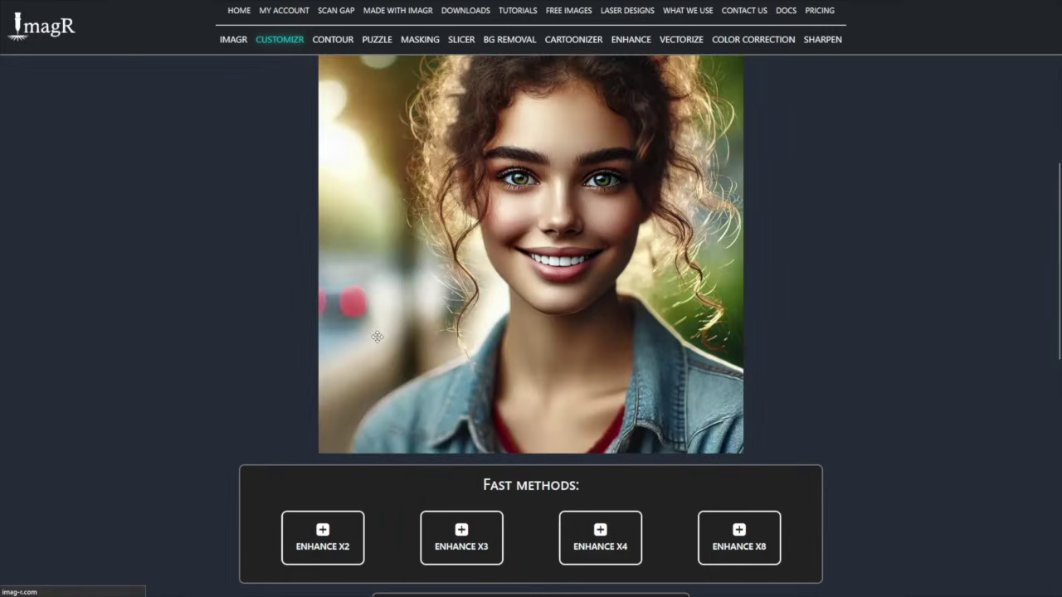
Step: Switch to the ImagR image editor and upload the enhanced portrait as a grayscale import
left_click(234, 43)
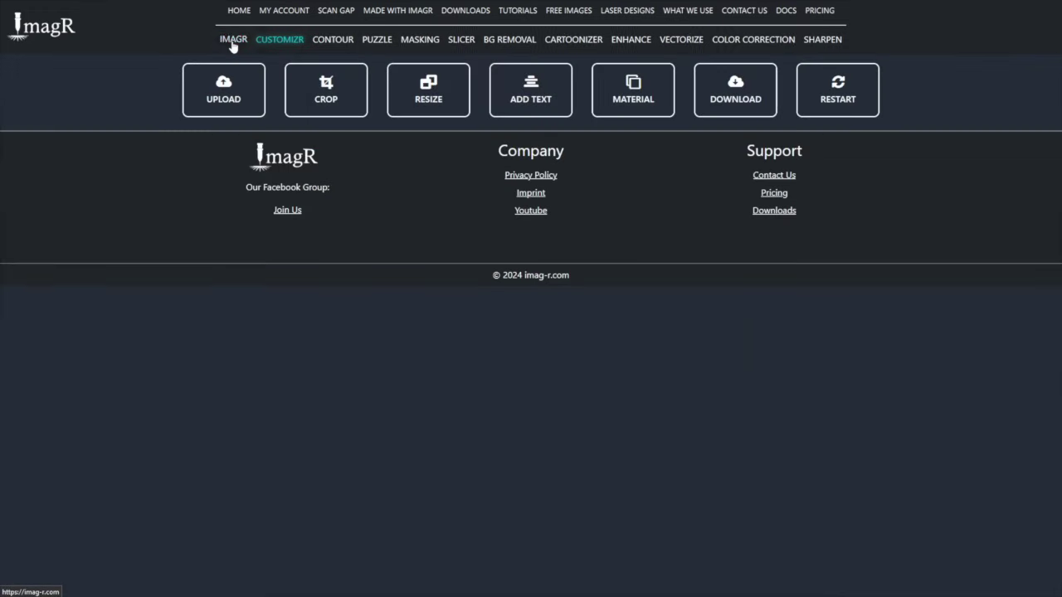
left_click(246, 99)
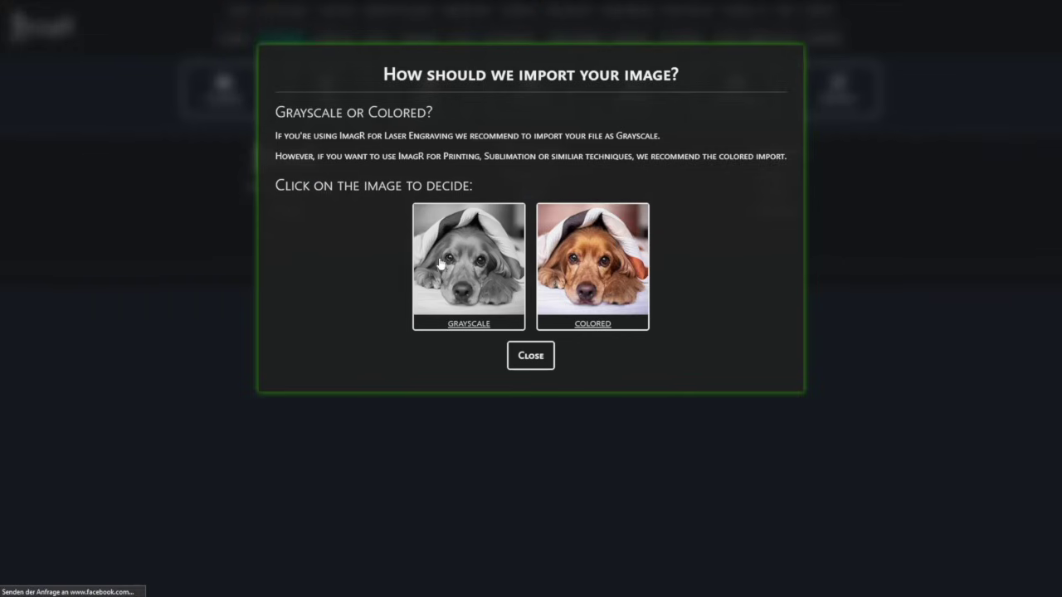
key("Tab")
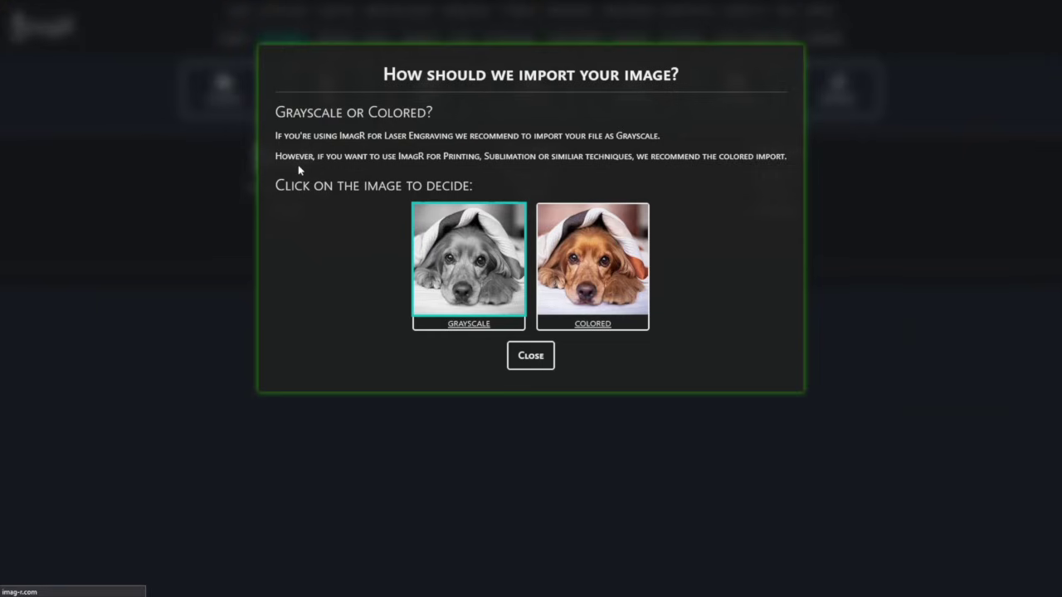
key("Return")
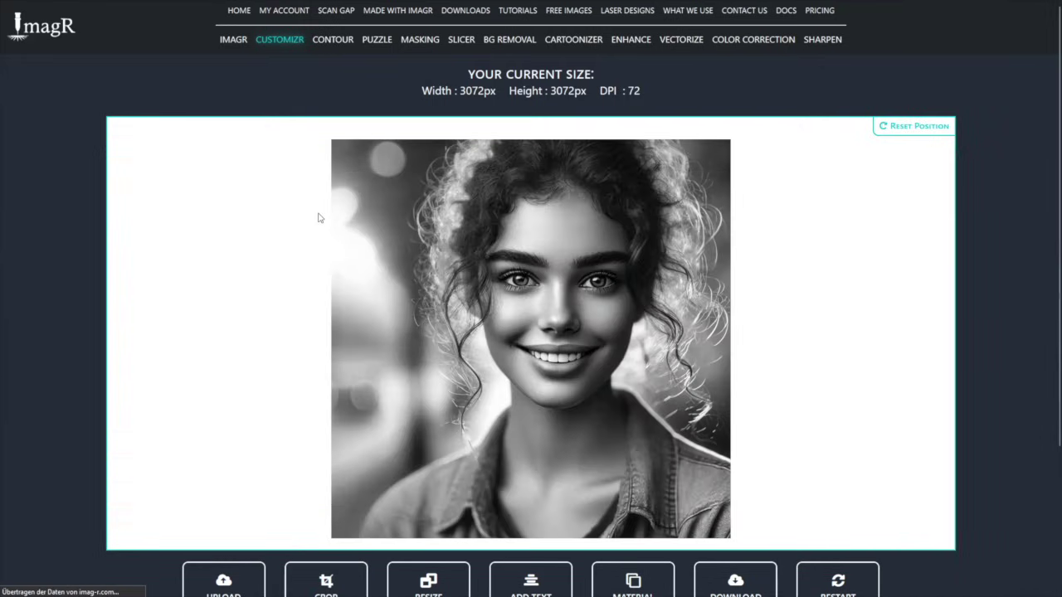
Step: Resize the portrait to 150 mm wide with fixed aspect ratio at 318 DPI
scroll(365, 259, "down", 1)
left_click(428, 538)
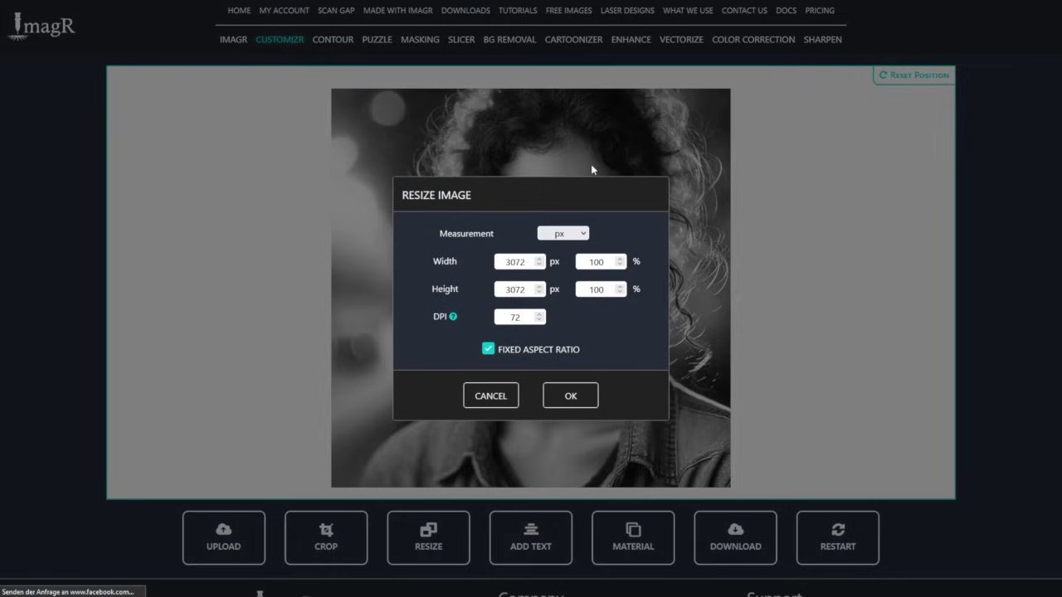
left_click(563, 233)
left_click(564, 286)
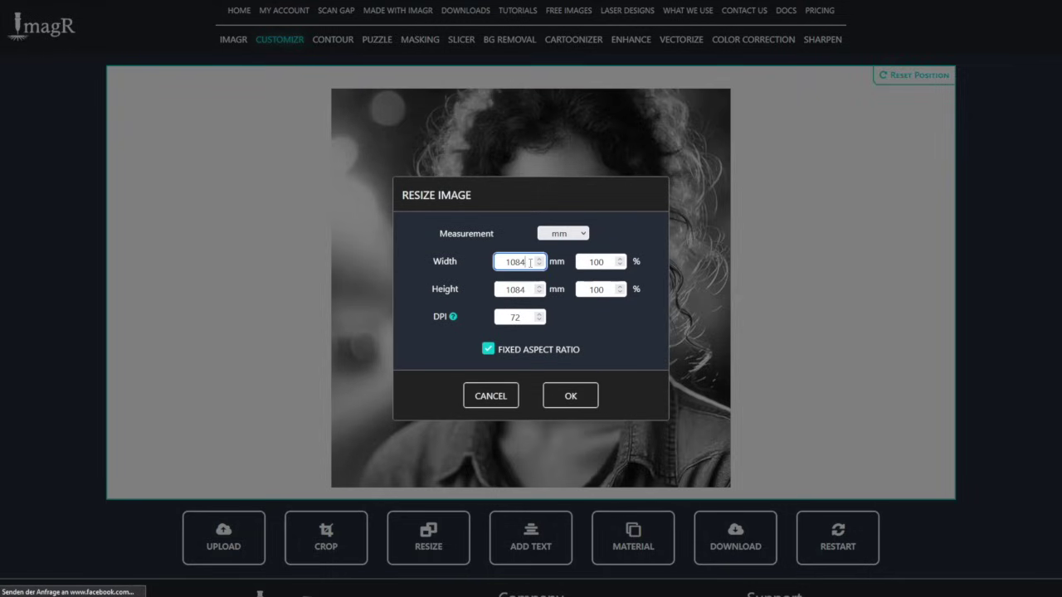
type("150")
key("Tab")
key("Tab")
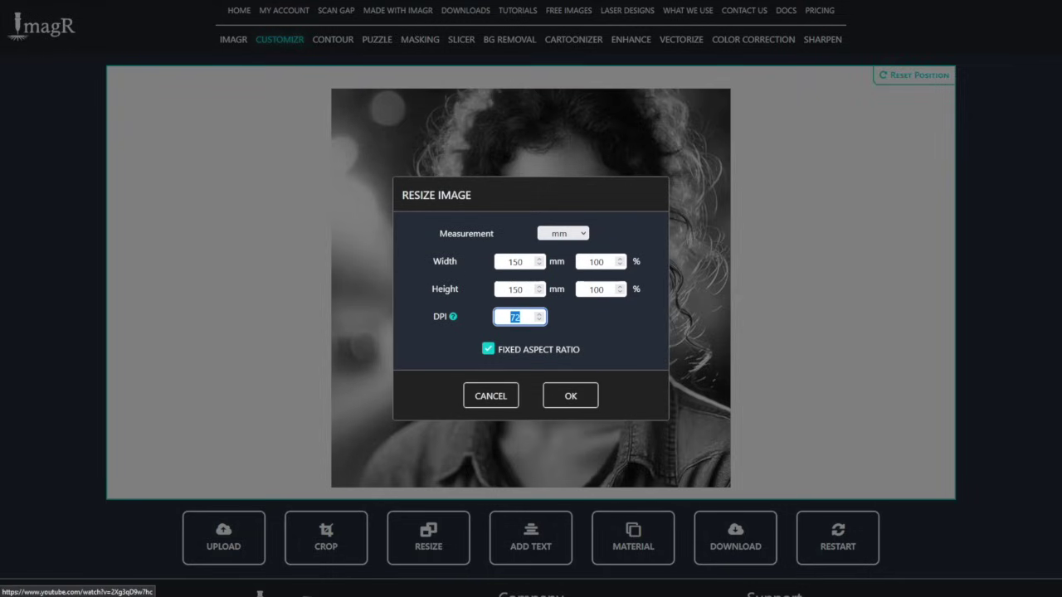
type("318")
left_click(564, 399)
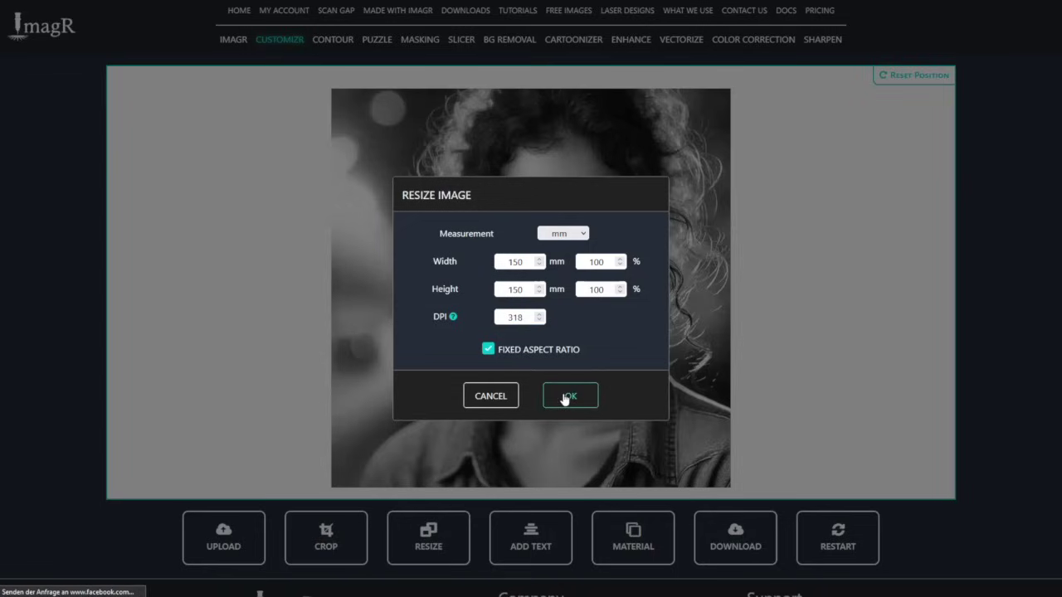
left_click(565, 397)
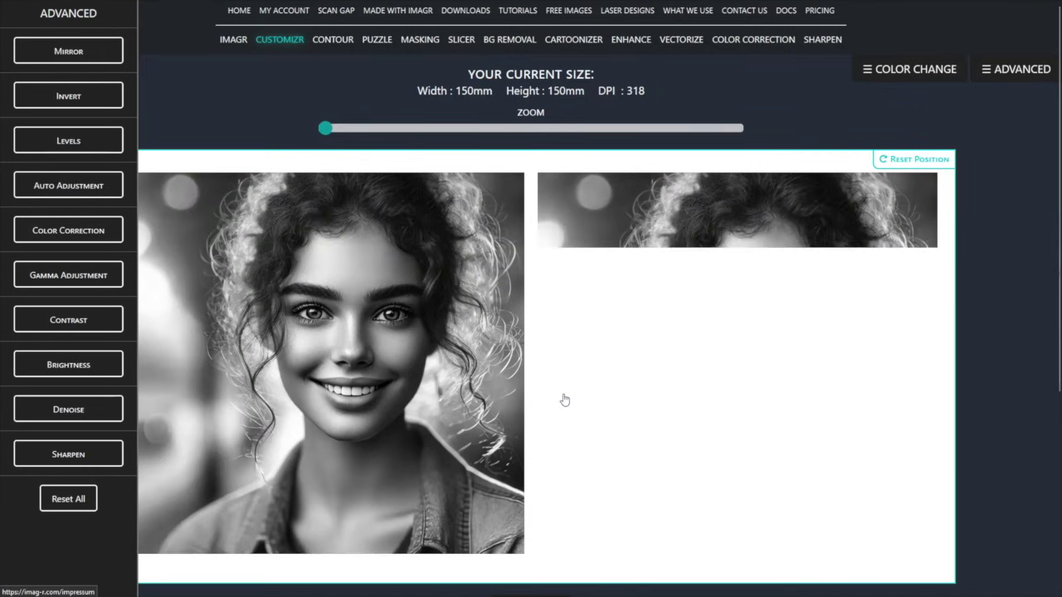
Step: Apply the Kasia Wood material preset to the portrait
scroll(587, 343, "down", 3)
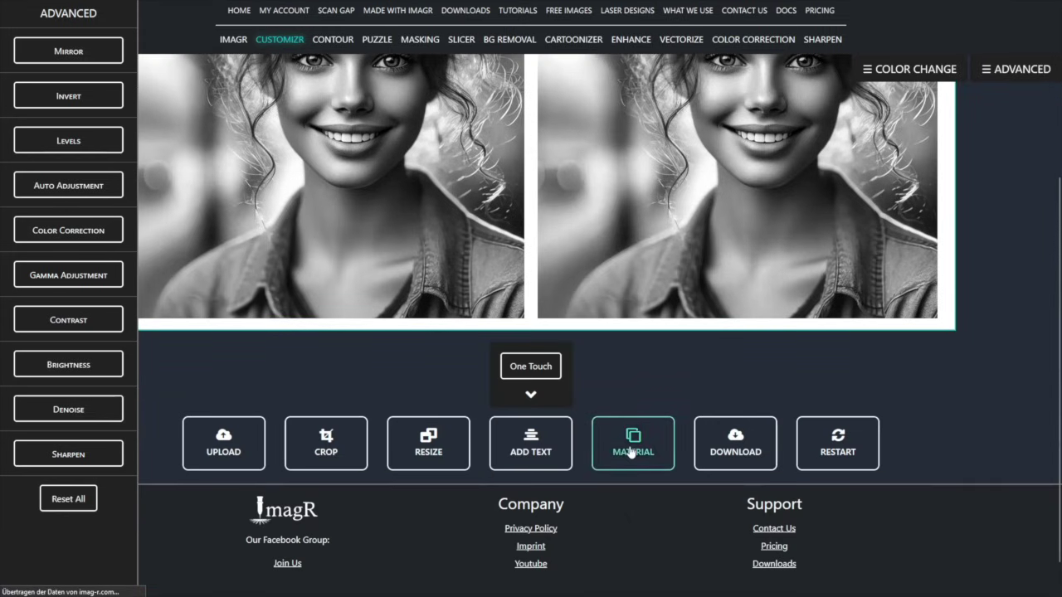
left_click(632, 443)
left_click(432, 403)
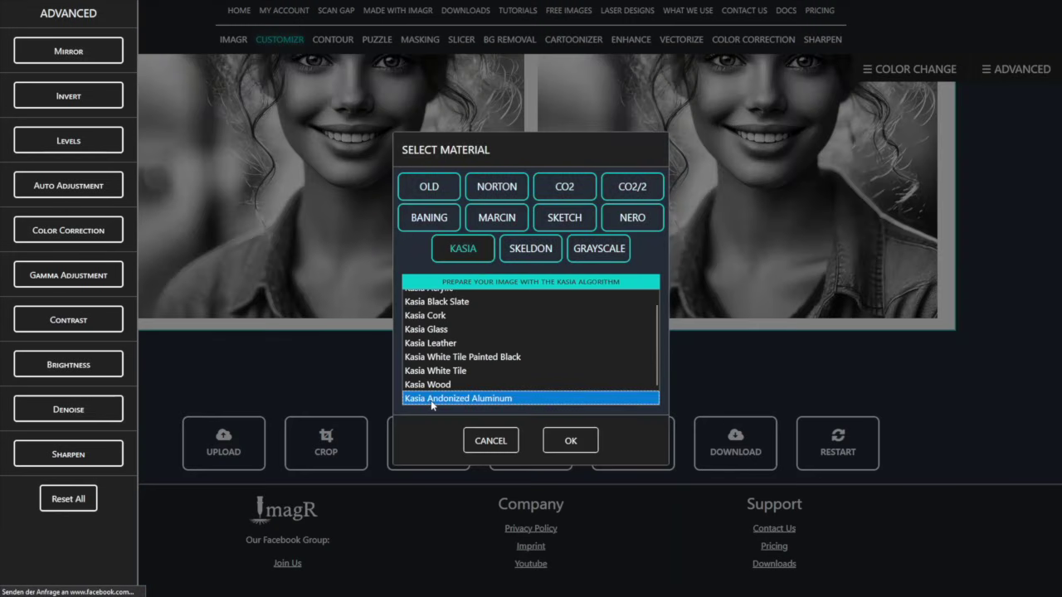
left_click(438, 385)
left_click(577, 441)
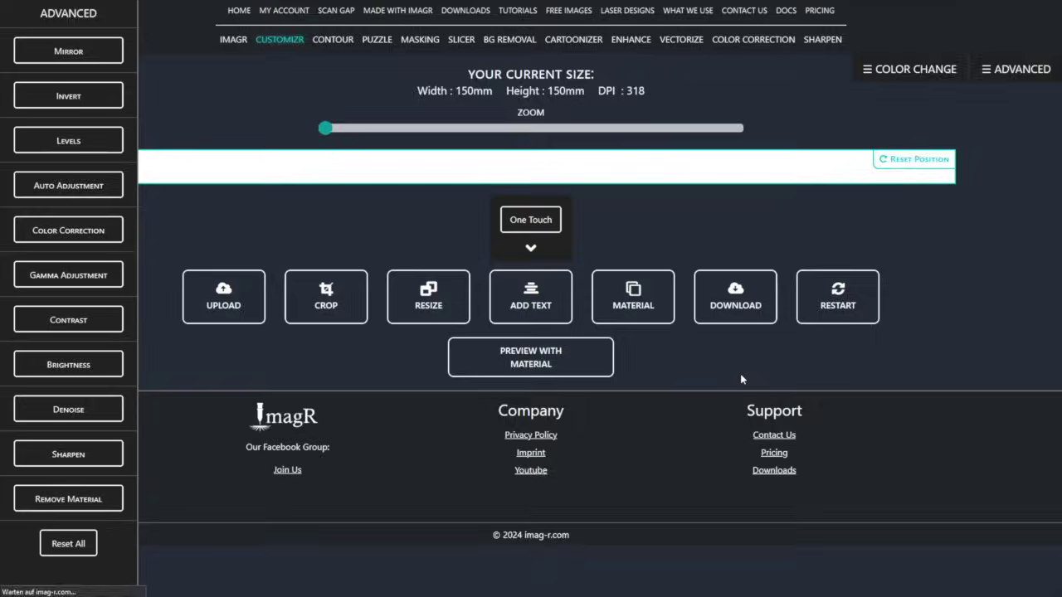
Step: Run One Touch on the portrait with Gamma Adjust and Color Change enabled and Denoise and Sharpen 2 disabled
scroll(739, 374, "down", 3)
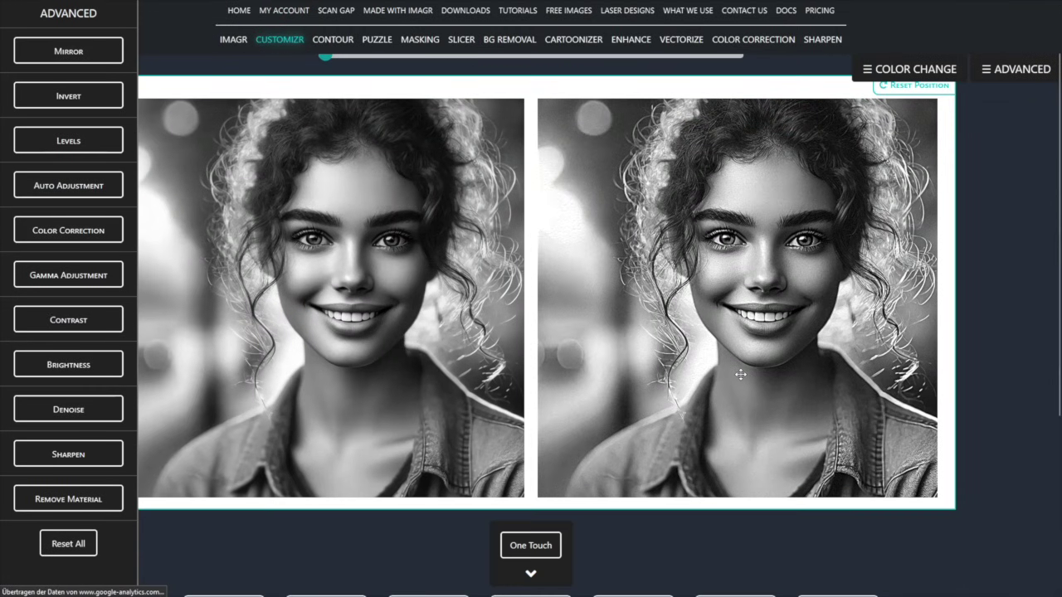
scroll(734, 375, "up", 2)
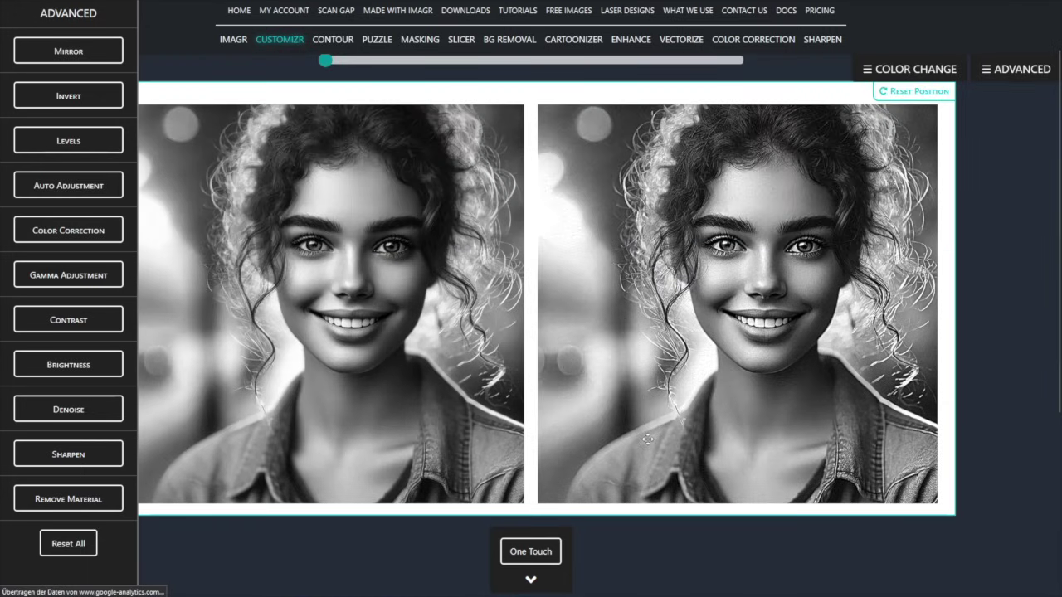
scroll(647, 438, "down", 1)
left_click(535, 509)
scroll(633, 517, "down", 1)
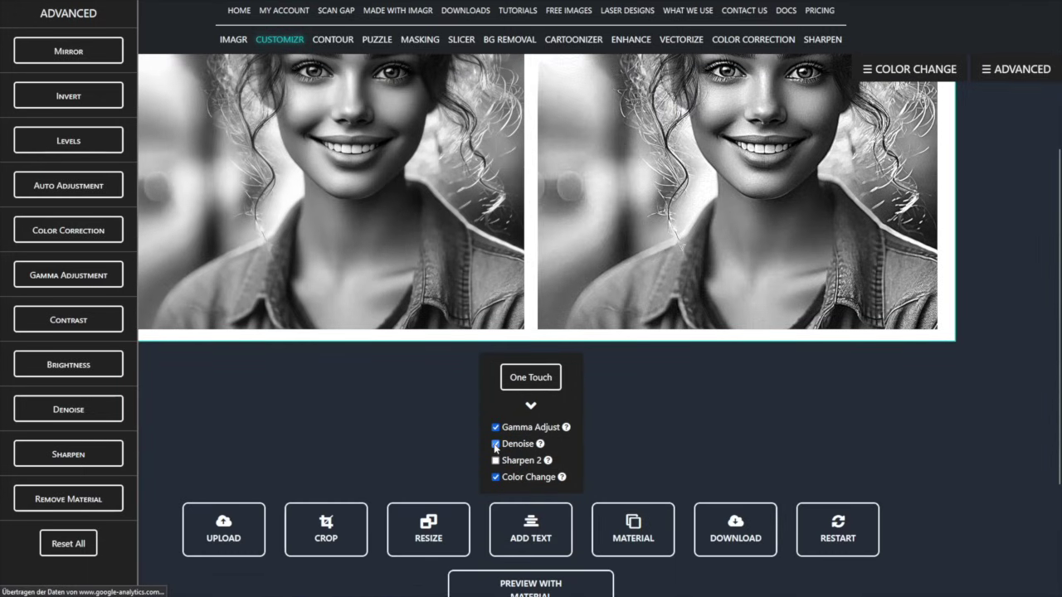
left_click(531, 379)
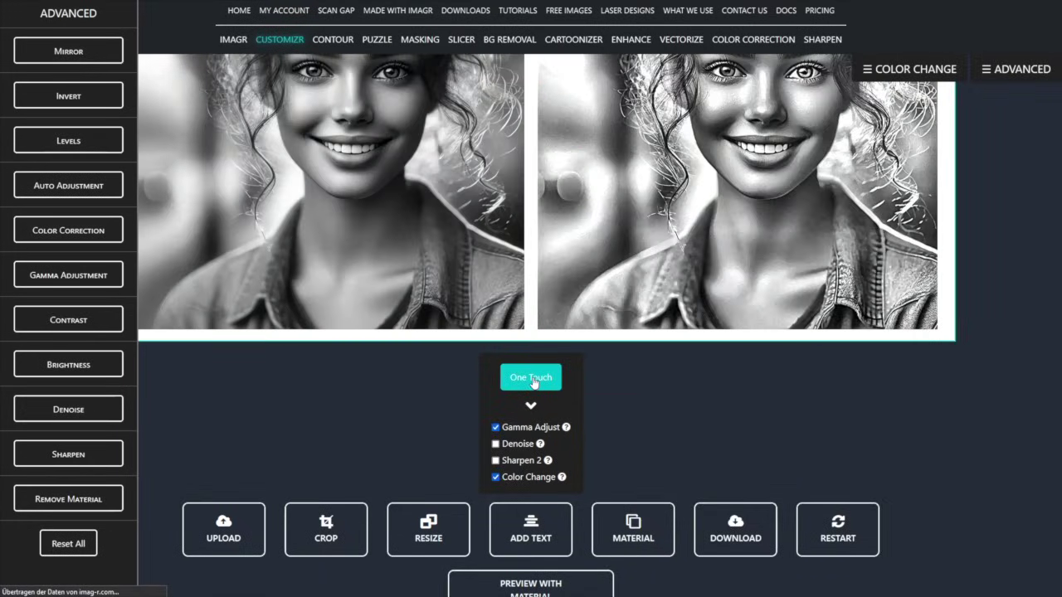
Step: Run the advanced Color Correction on the processed portrait
scroll(532, 382, "up", 3)
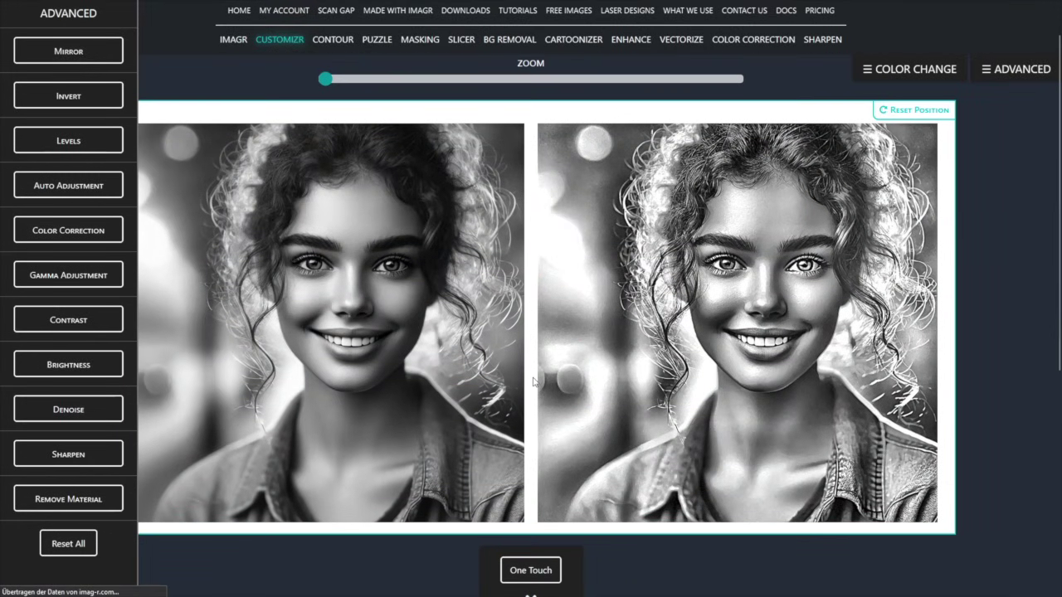
left_click(68, 239)
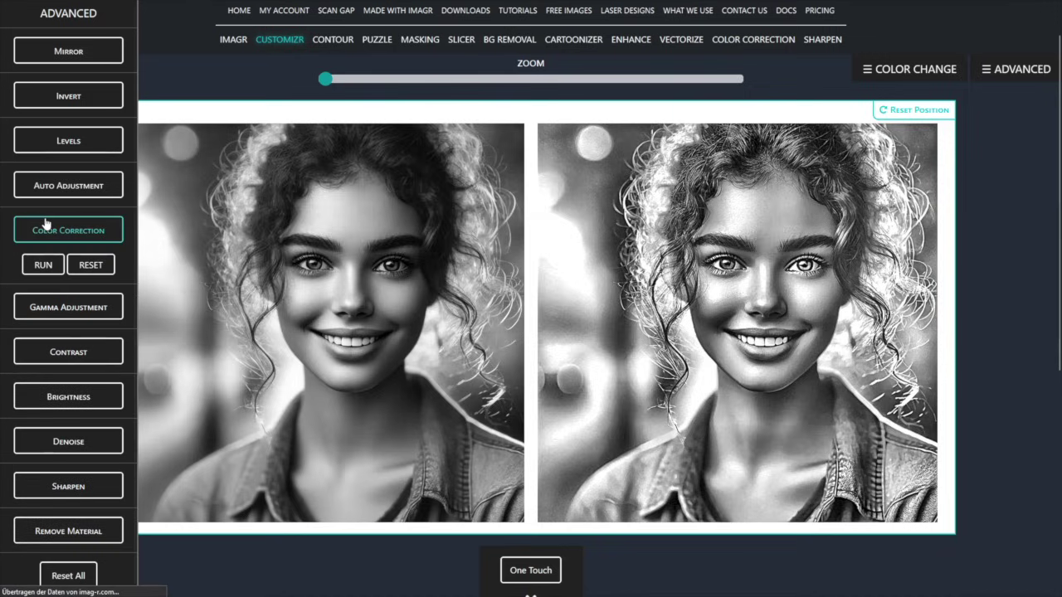
left_click(42, 265)
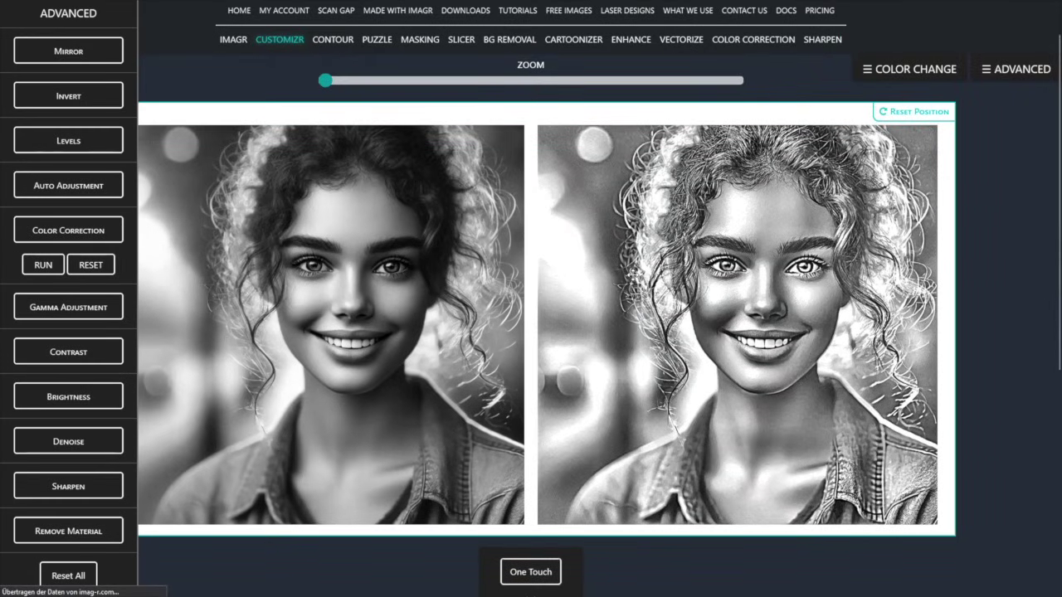
Step: Set the portrait's gamma adjustment to 1.7
left_click(64, 311)
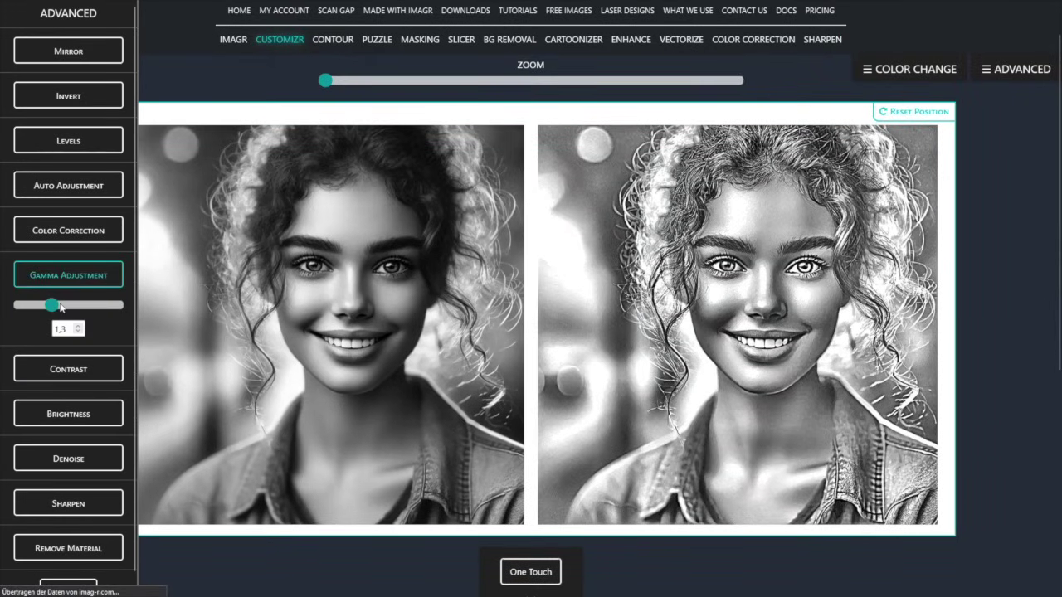
left_click(61, 307)
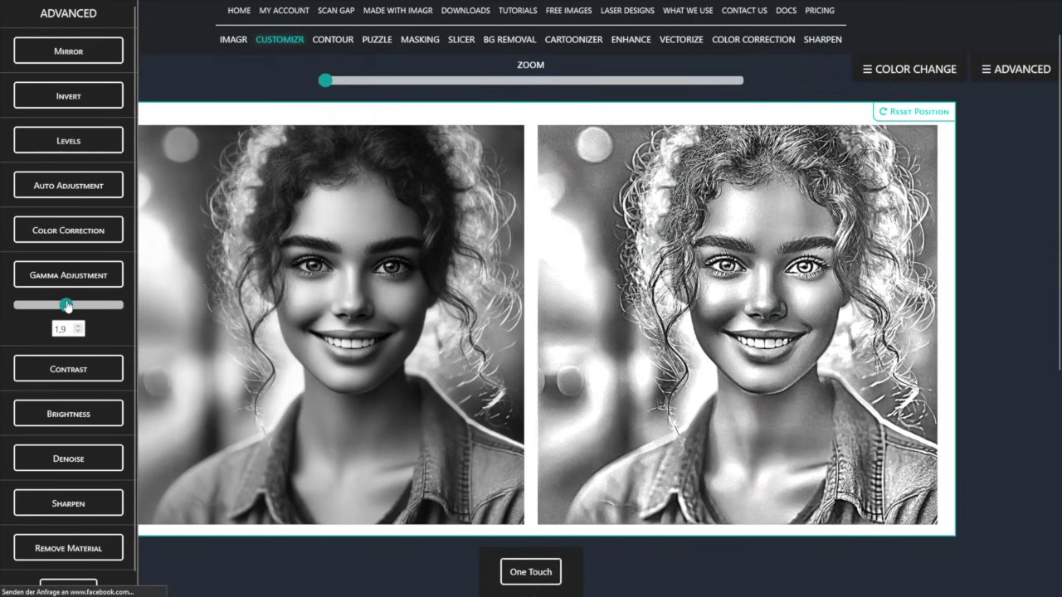
left_click_drag(66, 306, 61, 306)
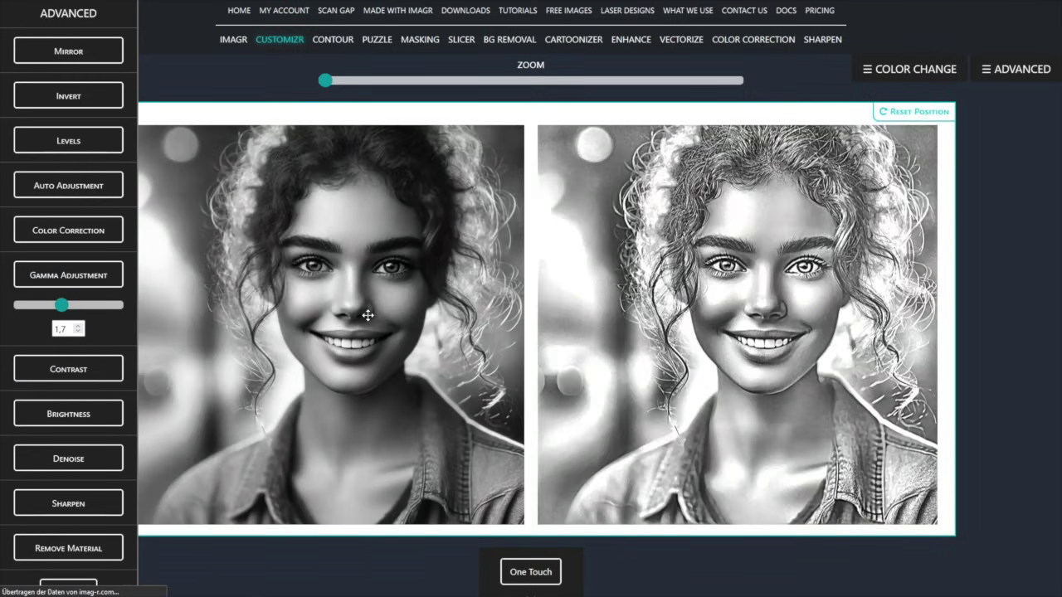
Step: Download the finished portrait as a PNG and close the download dialog
scroll(795, 365, "down", 3)
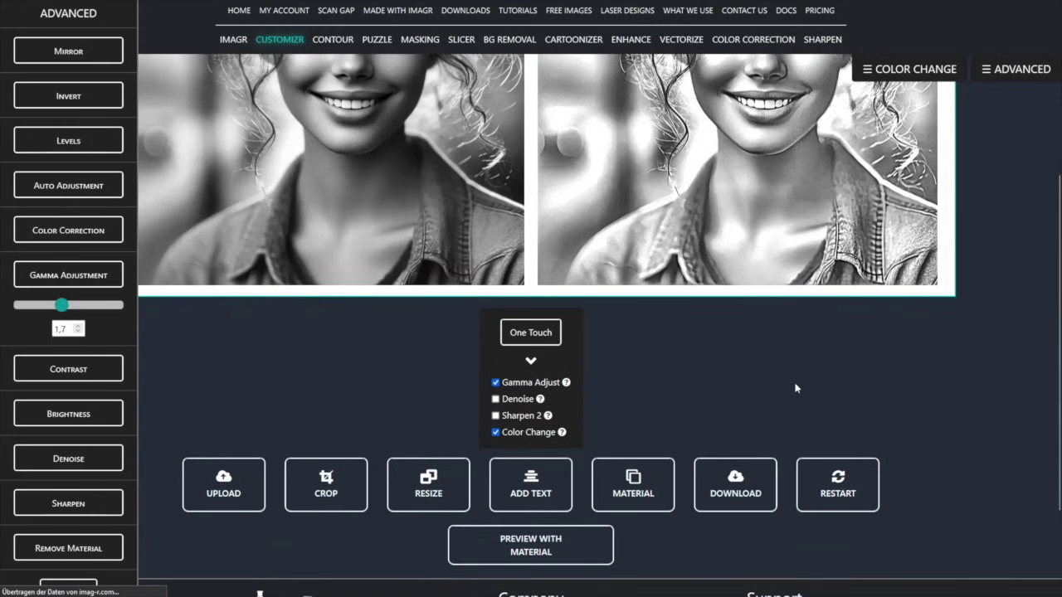
left_click(738, 483)
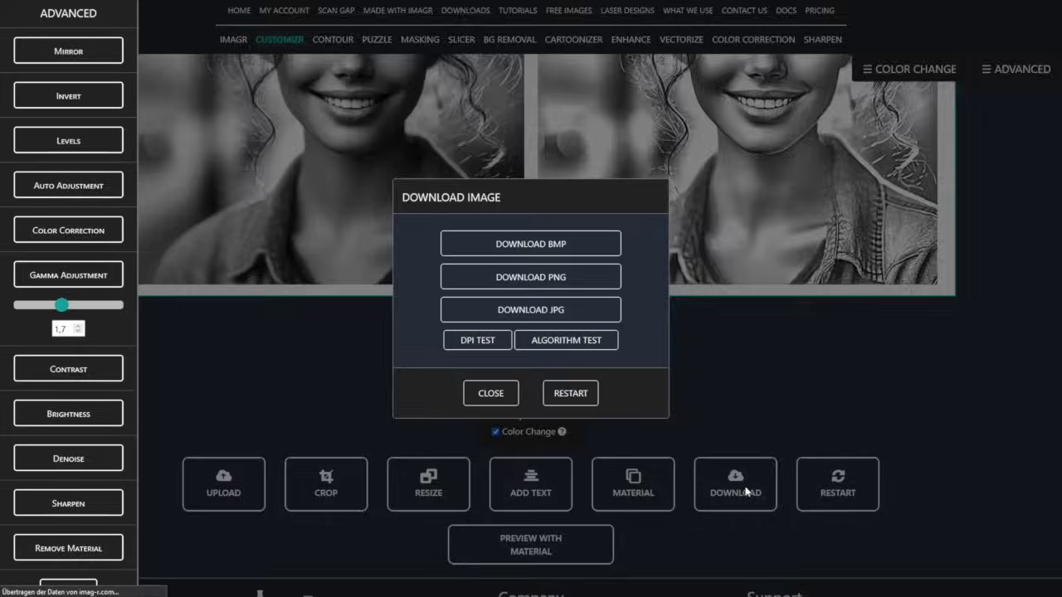
left_click(581, 277)
left_click(788, 335)
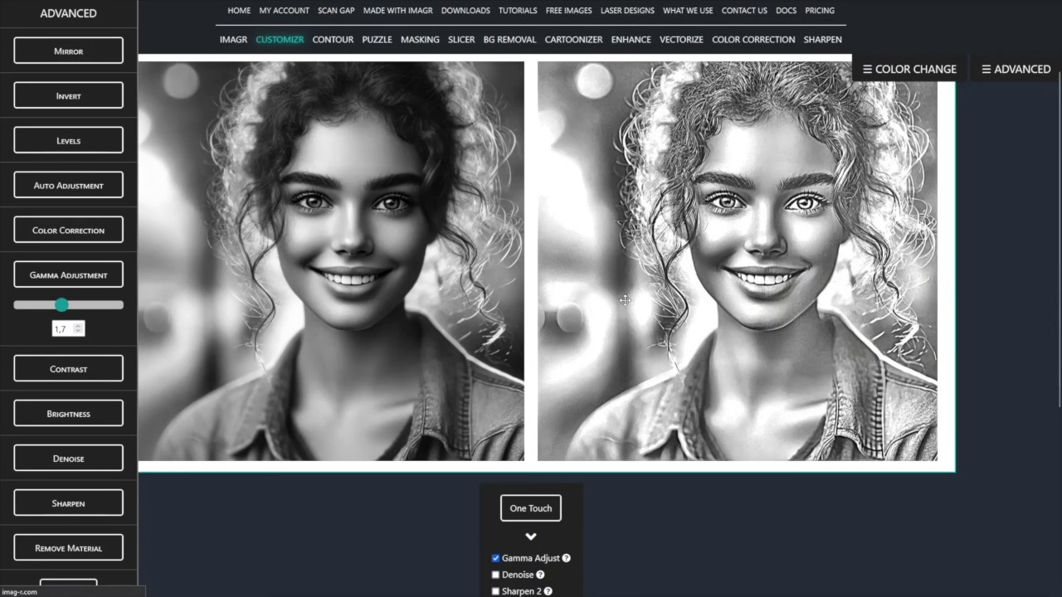
Step: Start another image upload in the editor with the grayscale import option
scroll(439, 347, "down", 2)
left_click(249, 498)
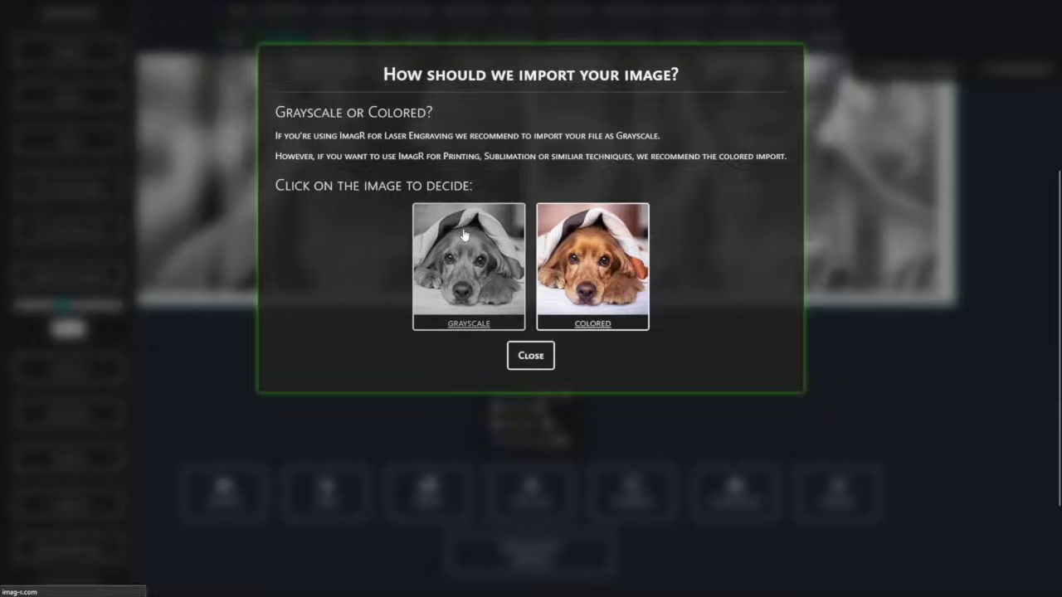
left_click(439, 216)
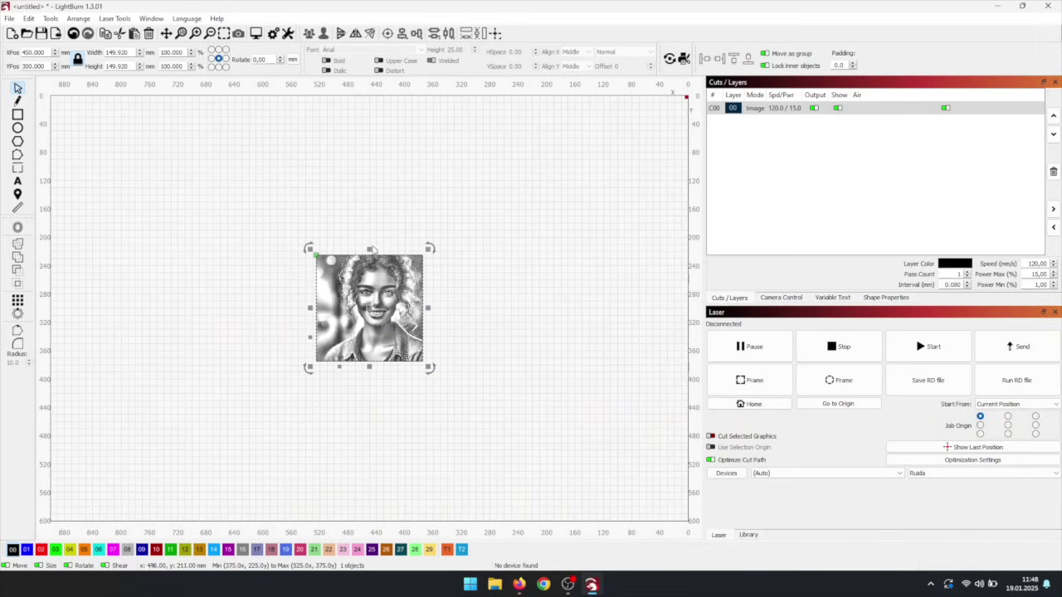
Step: In LightBurn, deselect the imported portrait and examine its dithering dots up close around the face
key("Escape")
scroll(359, 320, "up", 5)
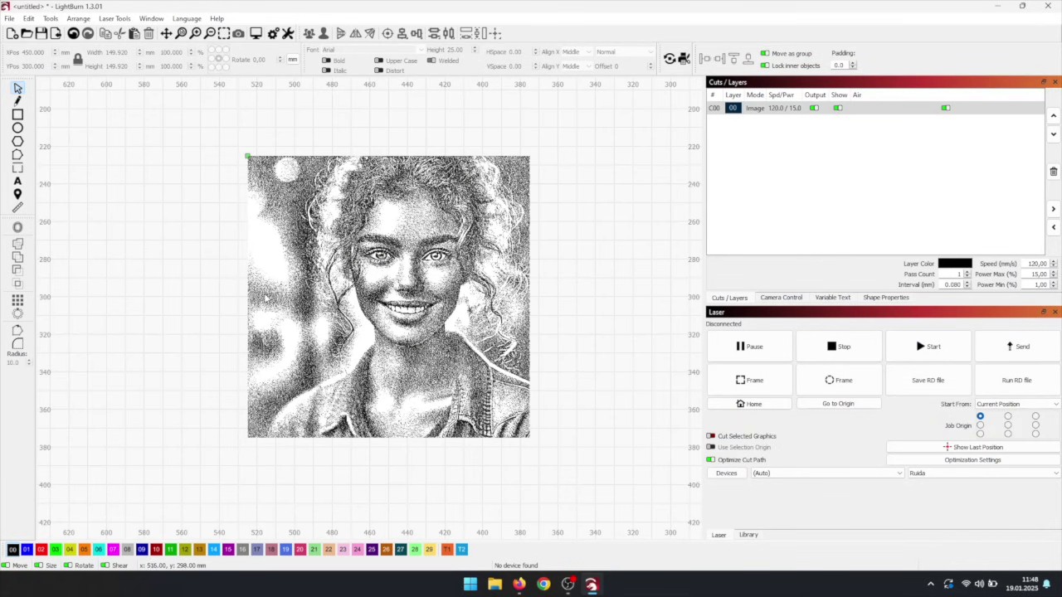
scroll(266, 296, "up", 10)
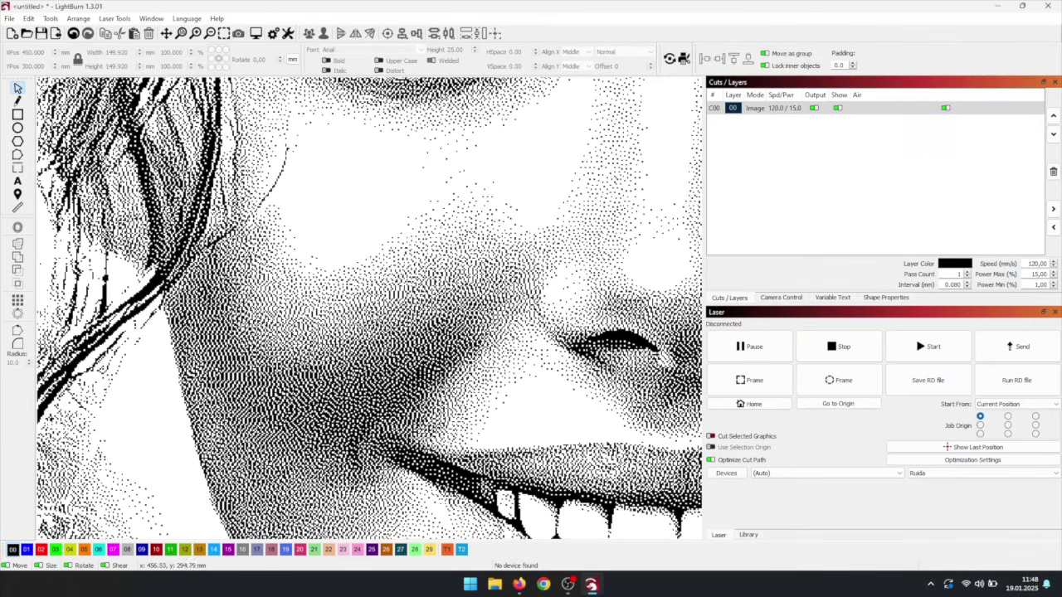
scroll(375, 324, "down", 12)
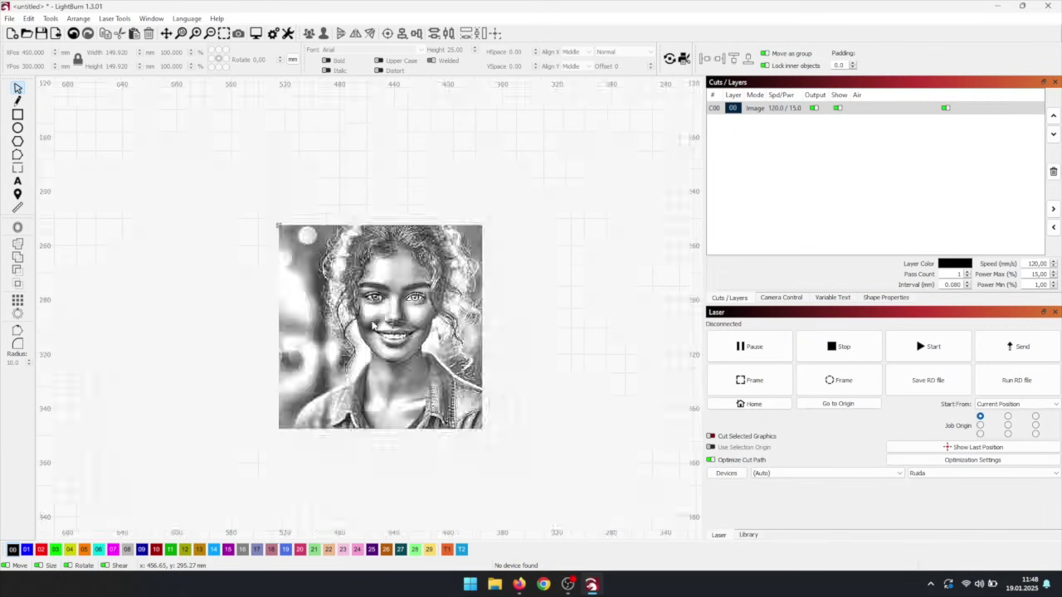
Step: Draw a square overlapping the portrait's left edge and set its width to 150 mm with the proportions locked
left_click_drag(137, 186, 285, 336)
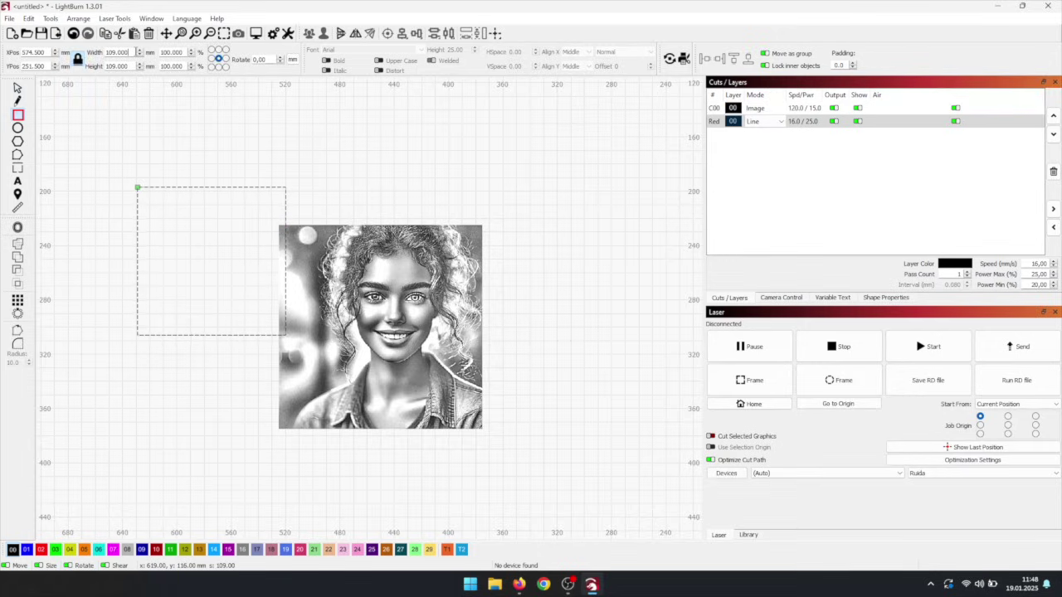
type("150")
key("Return")
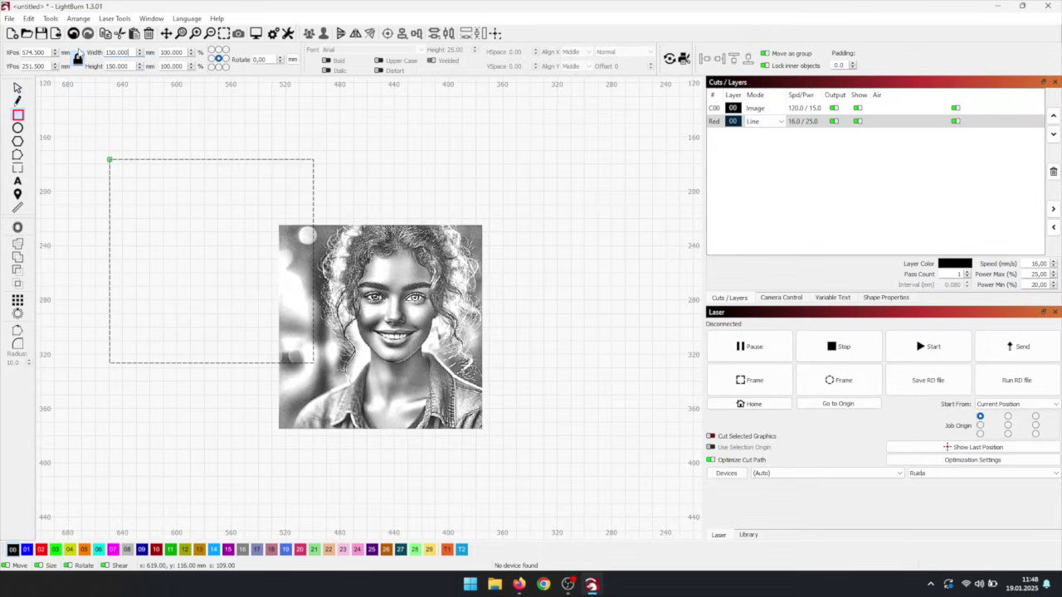
Step: Move the 150 mm square to the page center so it frames the portrait, and select the portrait image
left_click(18, 88)
left_click(197, 173)
left_click(189, 160)
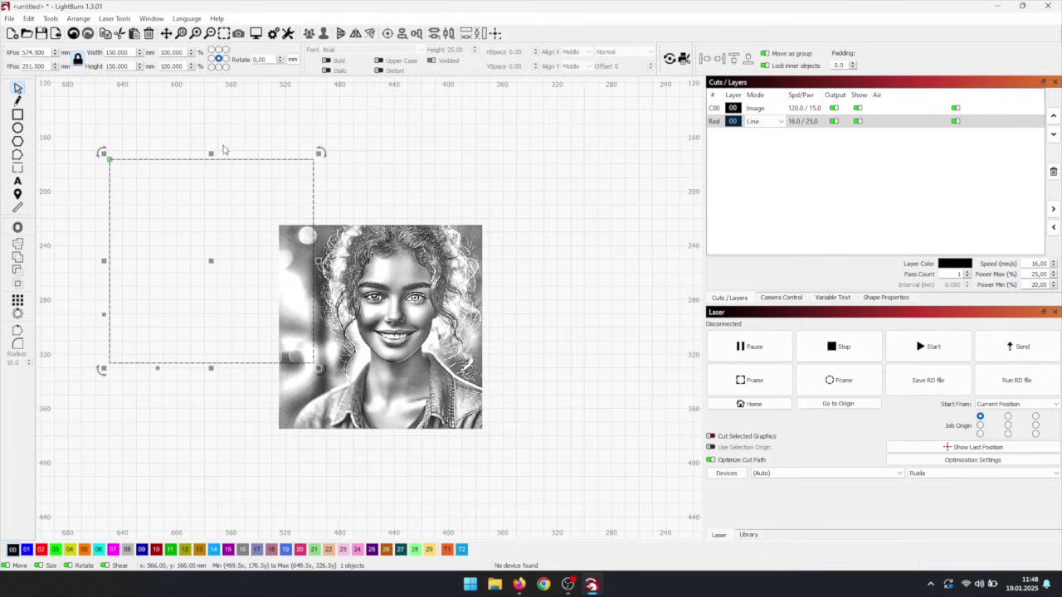
left_click(496, 33)
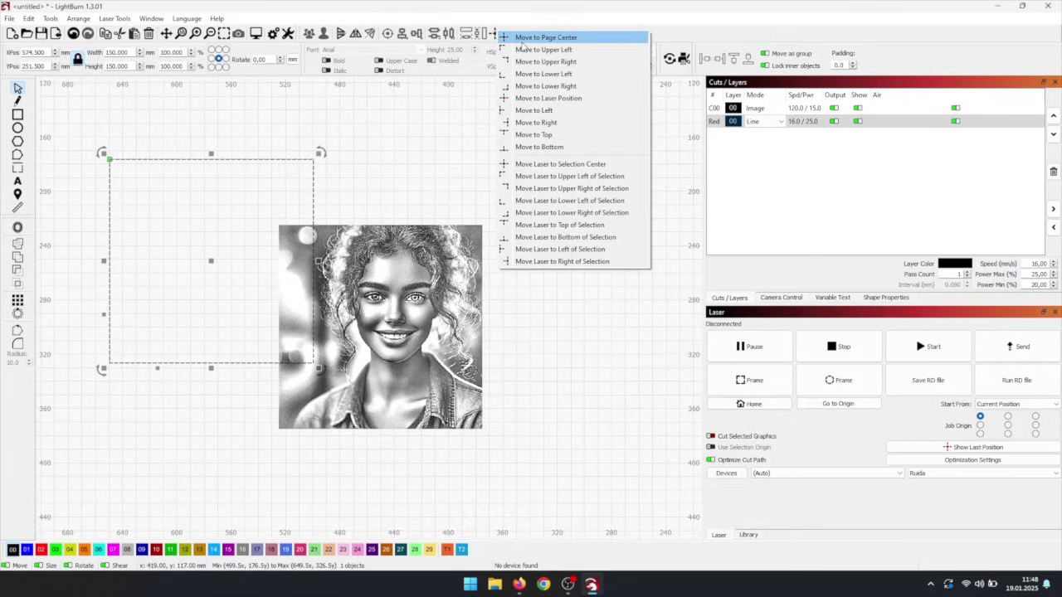
left_click(523, 38)
left_click(406, 258)
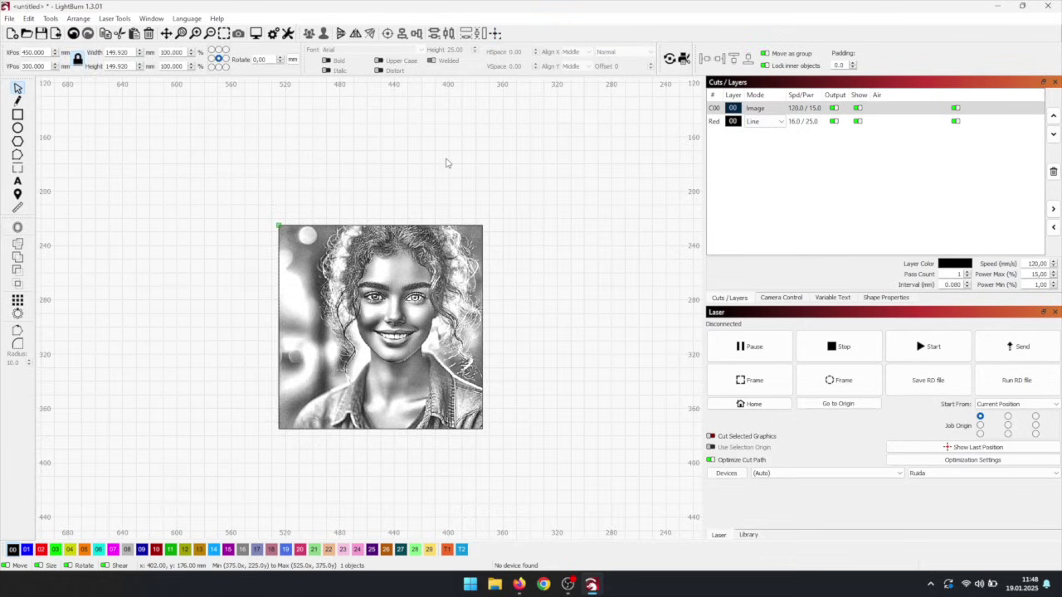
Step: Review the cut settings of the portrait's image layer and the square's line layer, accepting both as they are
double_click(804, 109)
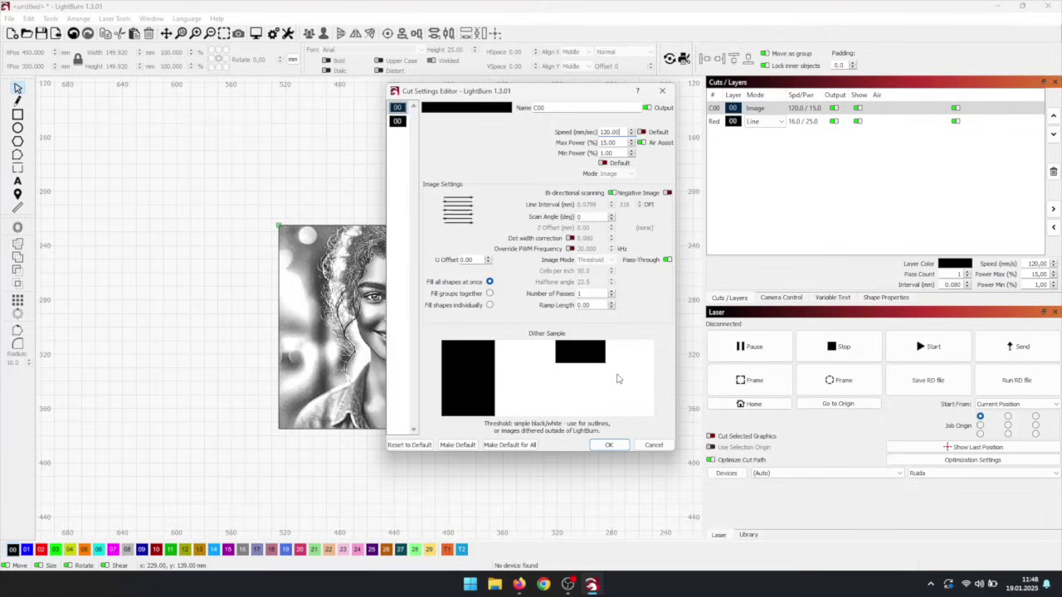
left_click(610, 445)
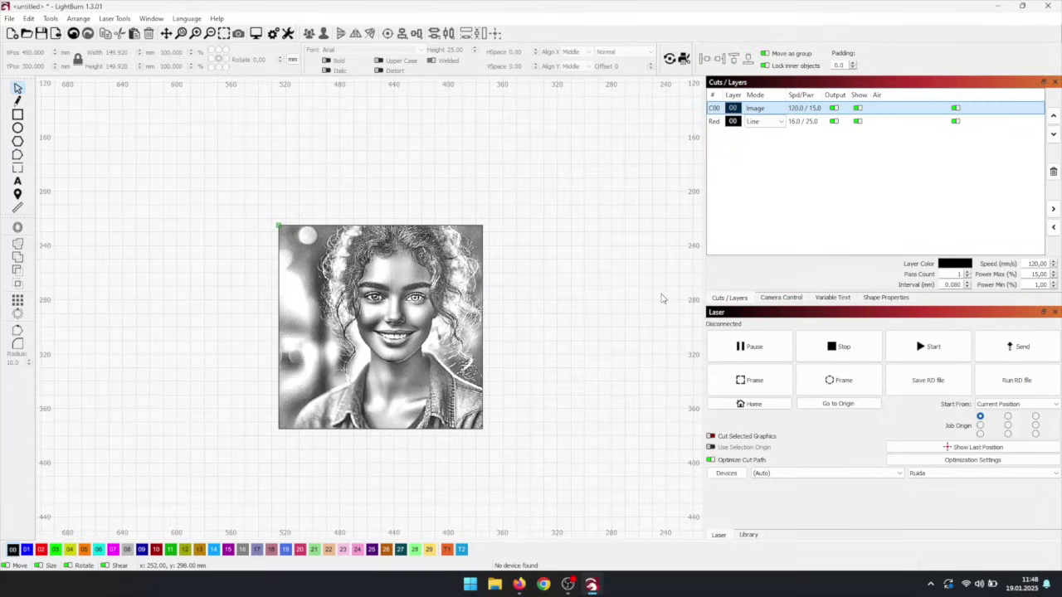
double_click(794, 122)
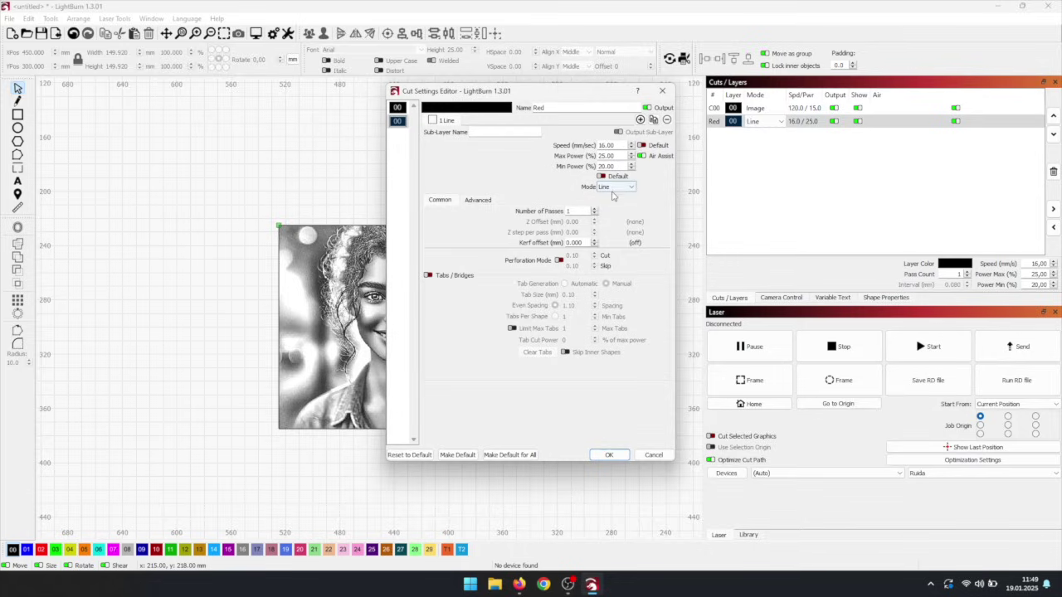
left_click(610, 455)
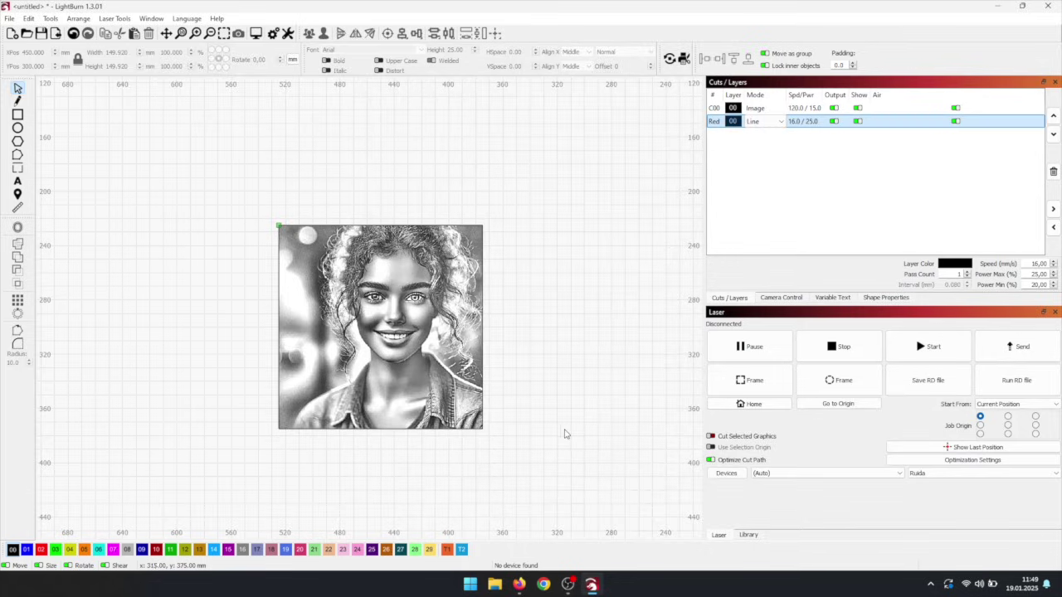